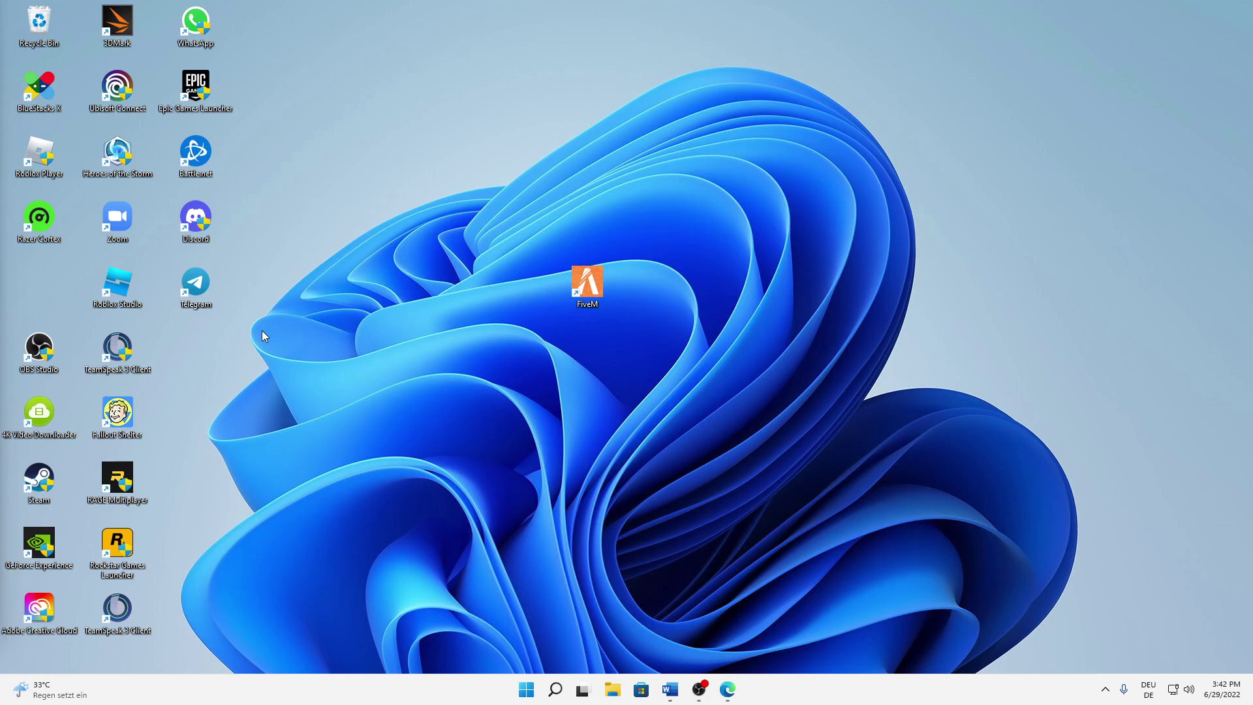
Step: Search for fivem and open the FiveM shortcut's file location
{"action": "left_click", "coordinate": [554, 690]}
{"action": "type", "text": "f"}
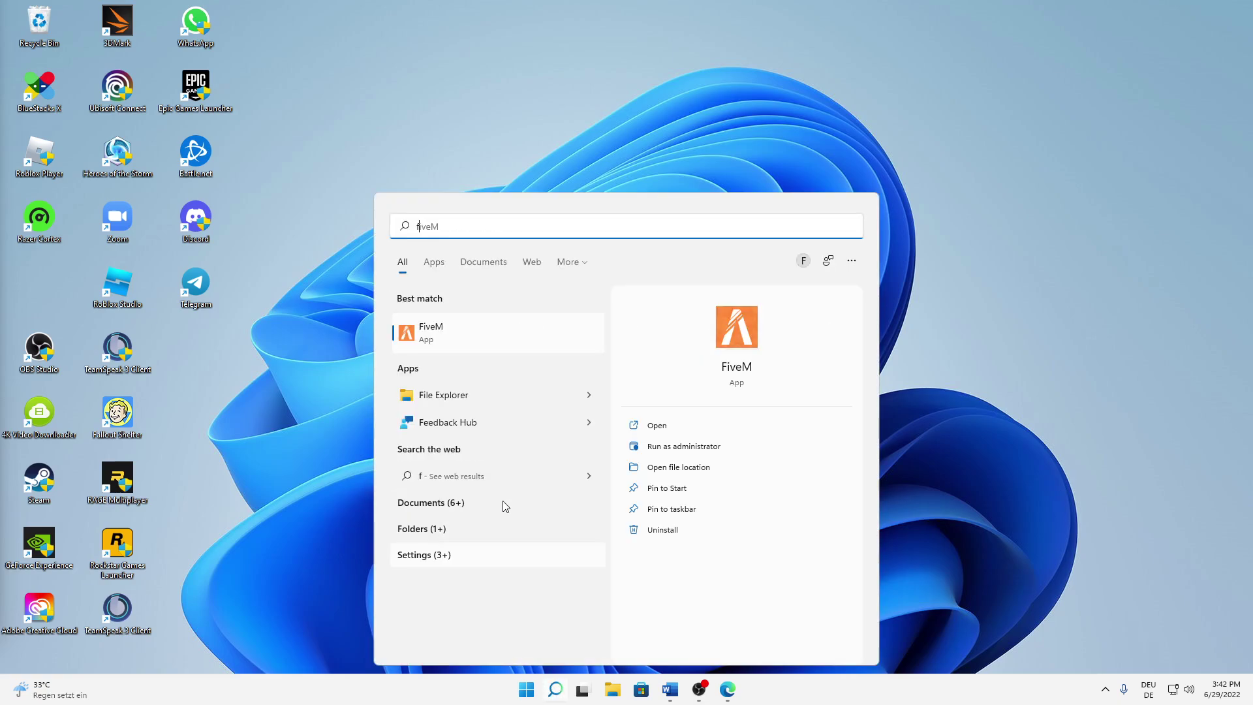
{"action": "type", "text": "ivem"}
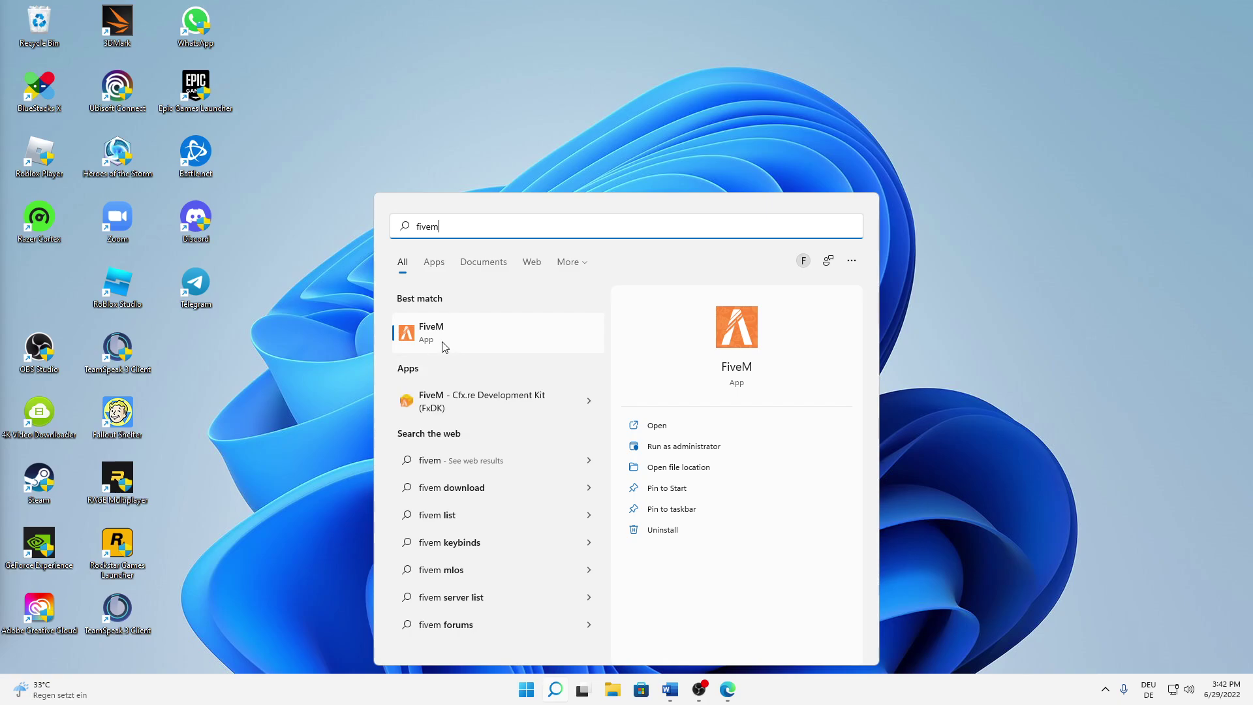
{"action": "right_click", "coordinate": [459, 343]}
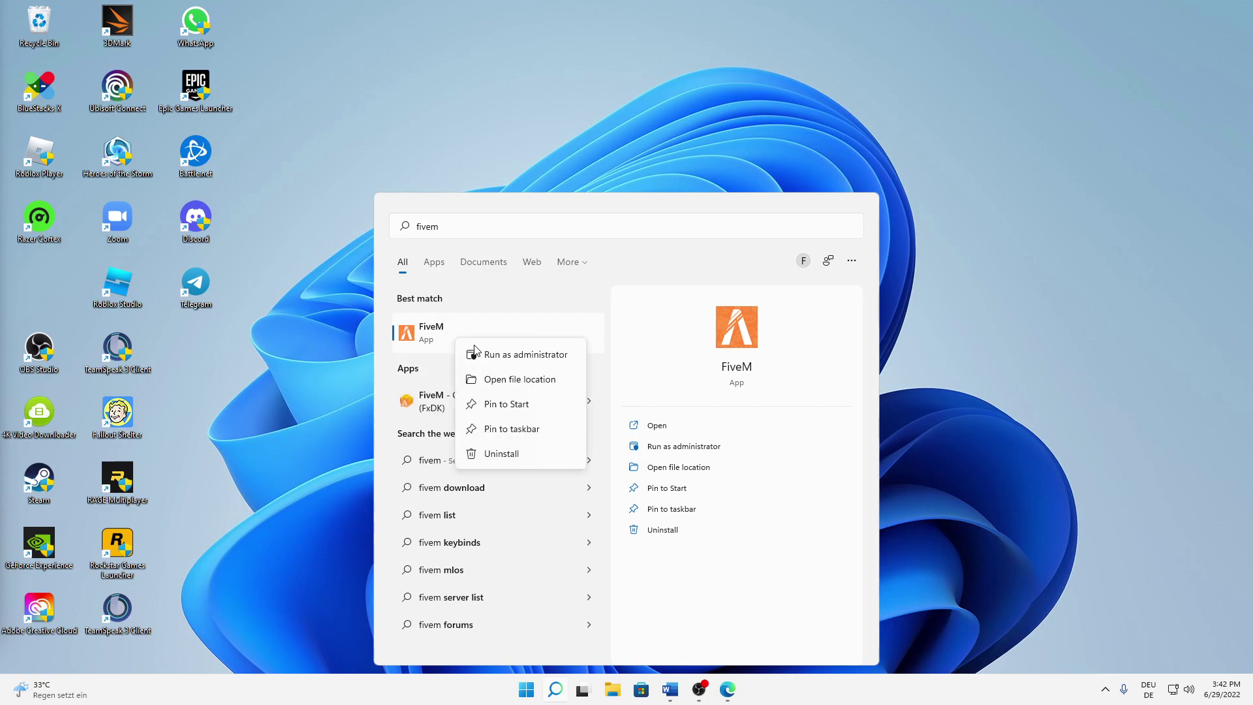
{"action": "left_click", "coordinate": [505, 382]}
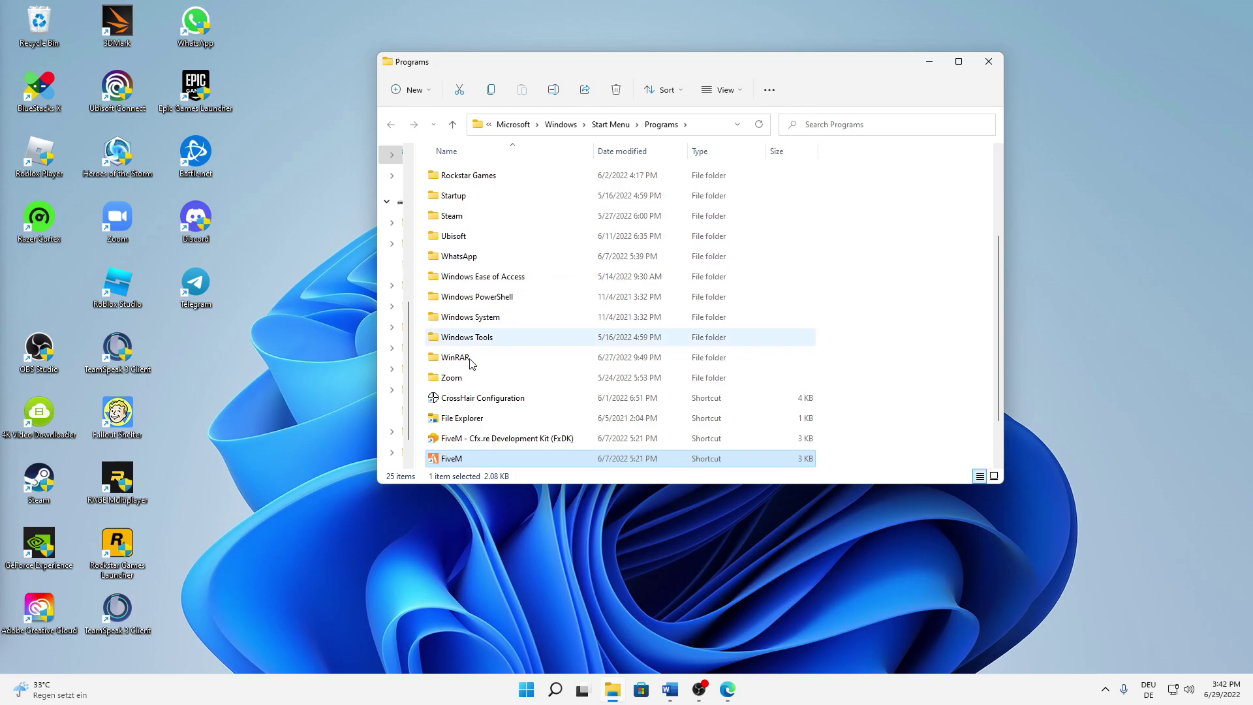
{"action": "scroll", "coordinate": [470, 364], "scroll_direction": "down", "scroll_amount": 1}
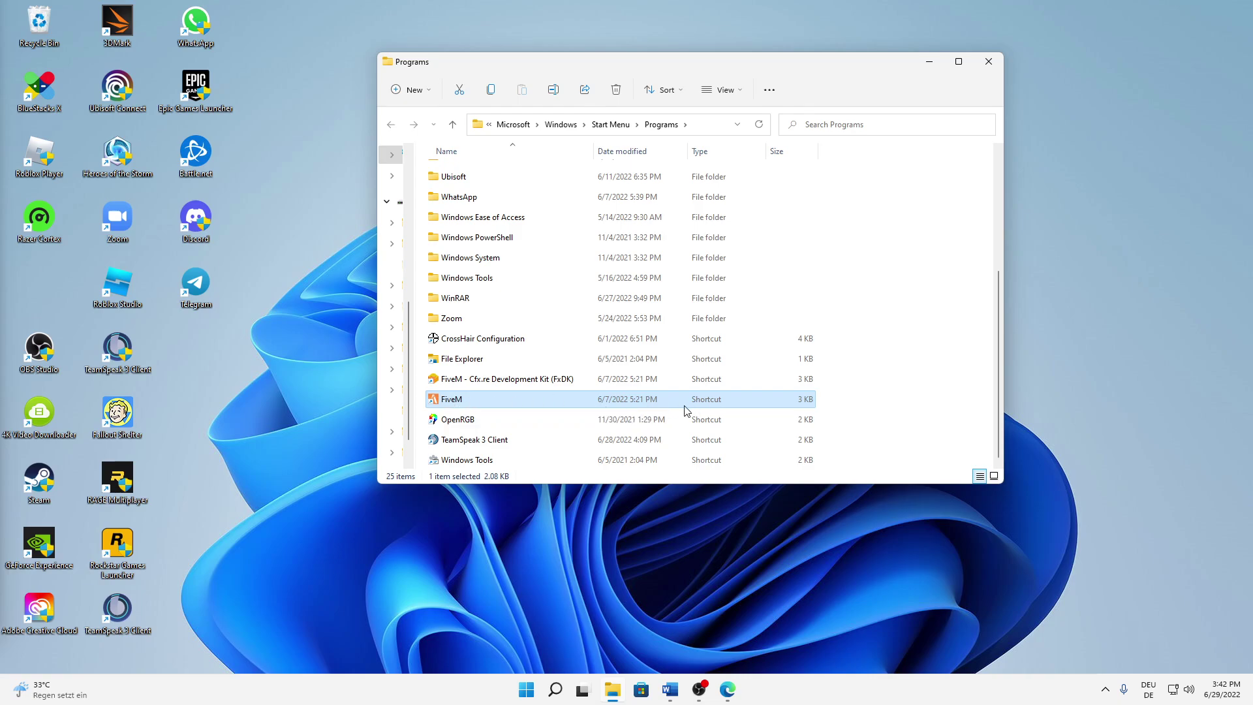
Step: Follow the FiveM shortcut to its install folder under AppData\Local
{"action": "right_click", "coordinate": [530, 399]}
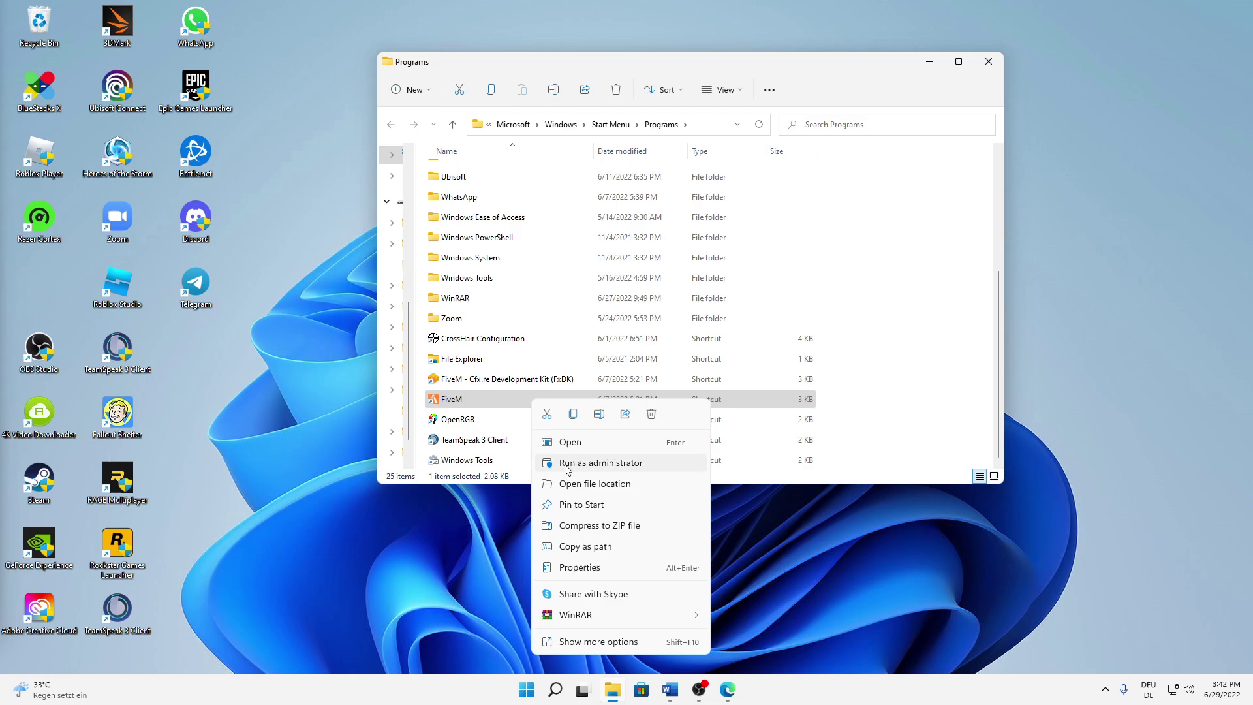
{"action": "left_click", "coordinate": [582, 484]}
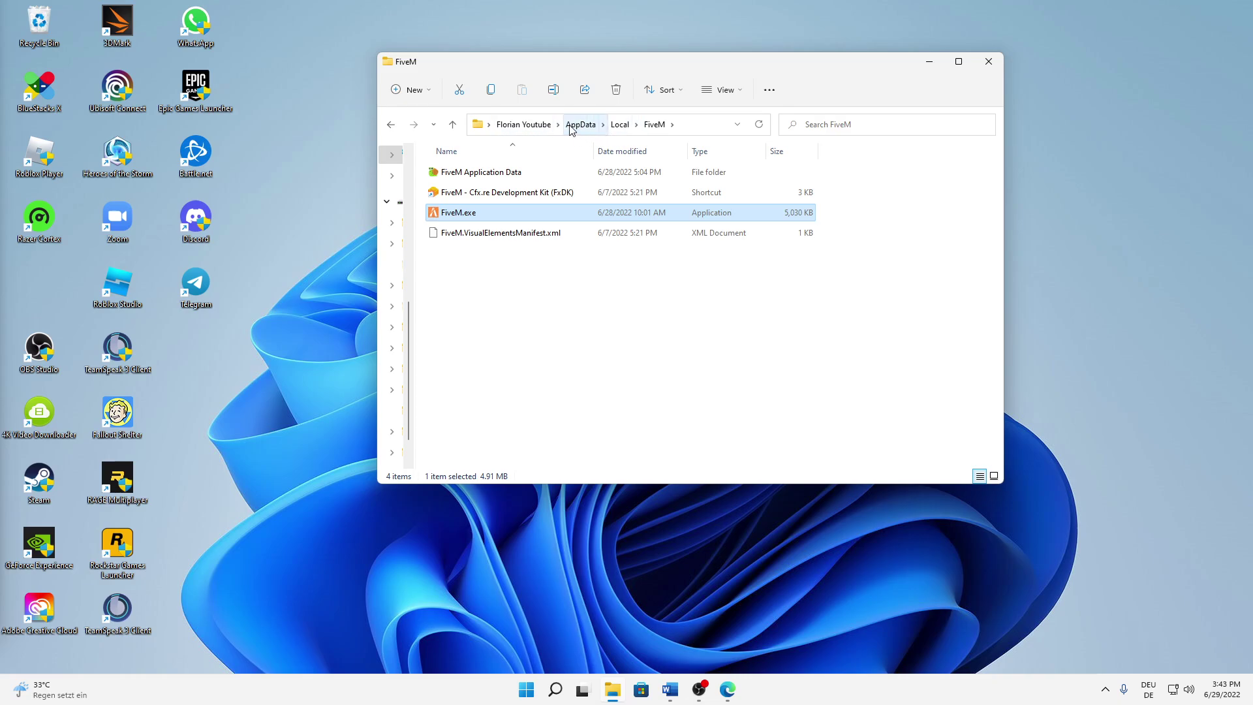
Step: Open FiveM Application Data and delete the crashes folder, leaving 107 items
{"action": "double_click", "coordinate": [510, 176]}
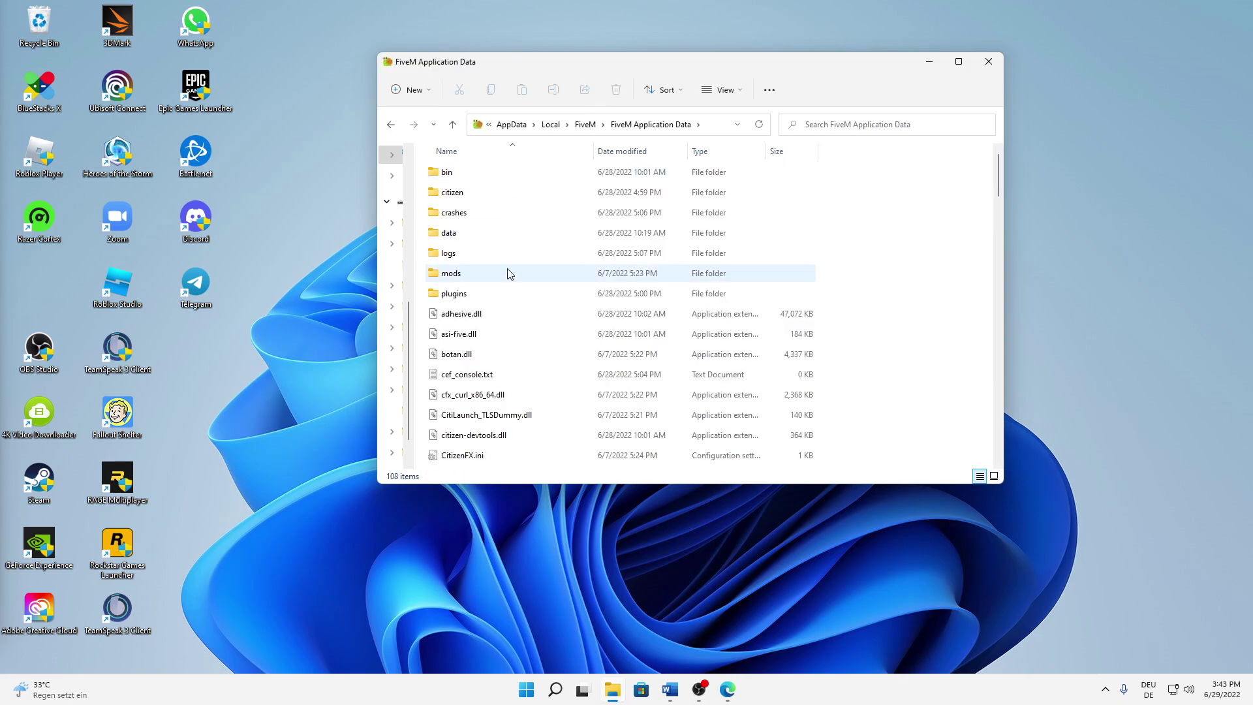
{"action": "left_click", "coordinate": [464, 213]}
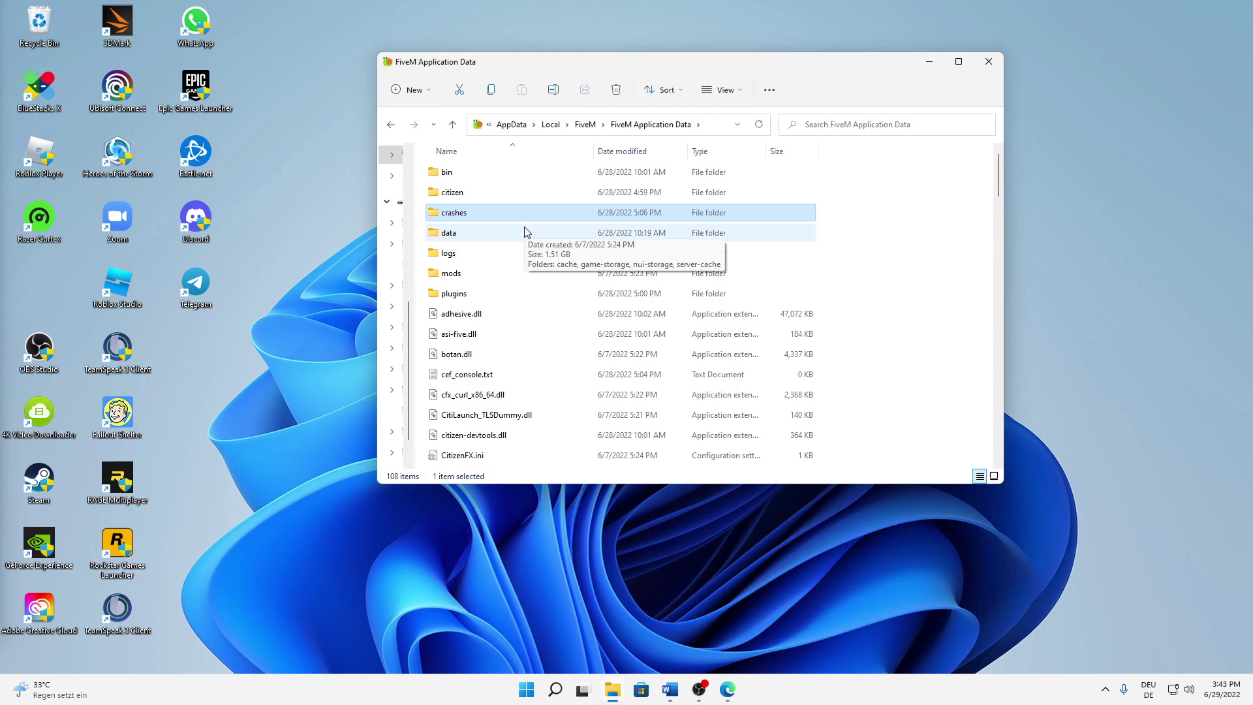
{"action": "key", "text": "Delete"}
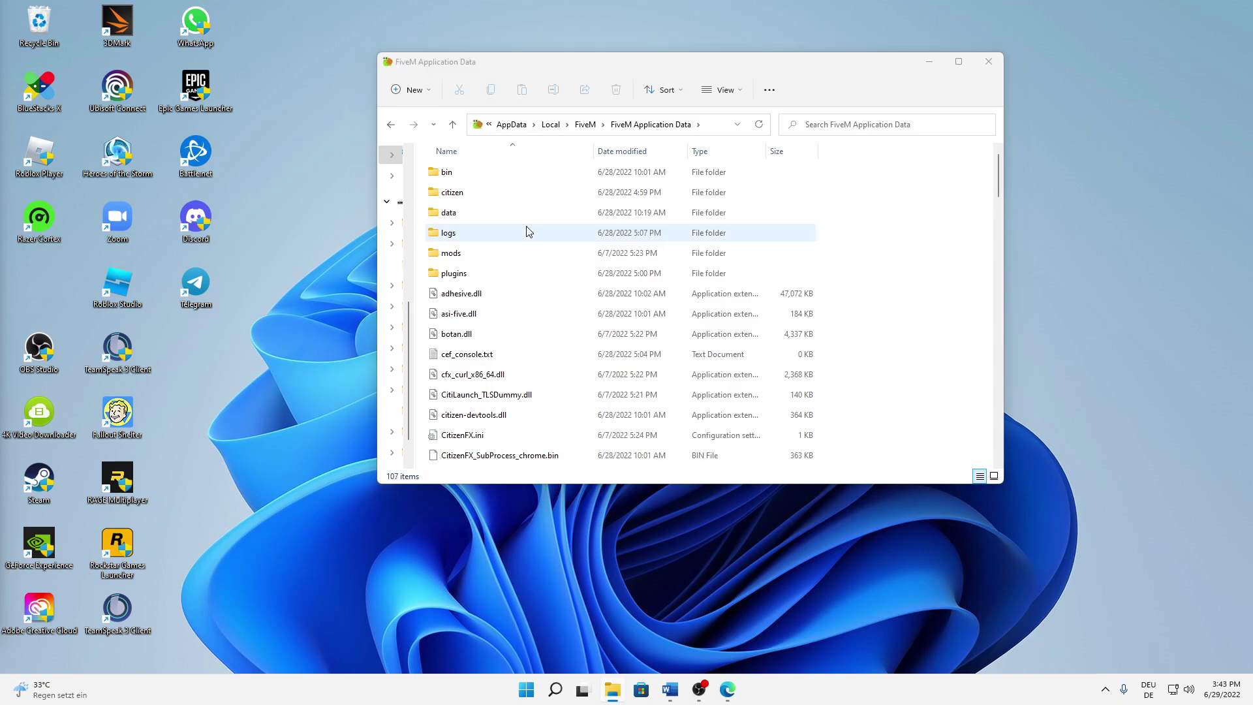
Step: Check that data\cache is empty, then return to the data folder
{"action": "double_click", "coordinate": [443, 218]}
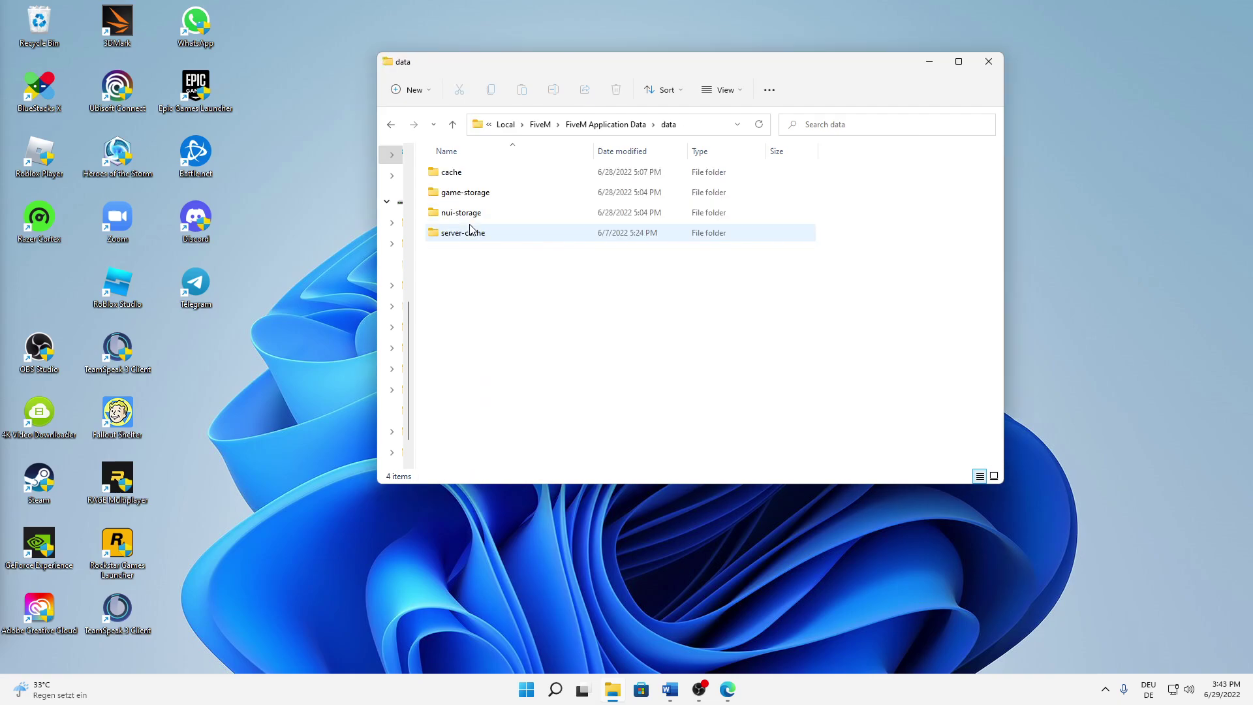
{"action": "double_click", "coordinate": [451, 173]}
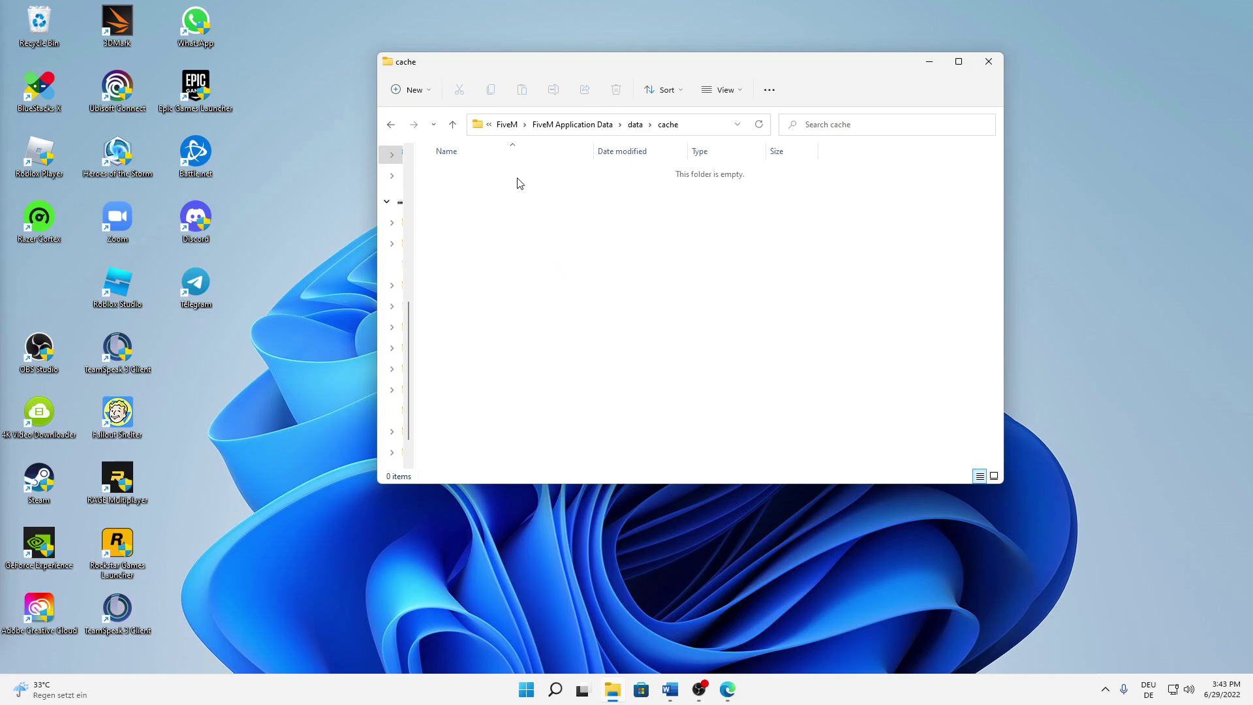
{"action": "left_click_drag", "start_coordinate": [560, 394], "coordinate": [477, 149]}
{"action": "left_click_drag", "start_coordinate": [729, 71], "coordinate": [724, 74]}
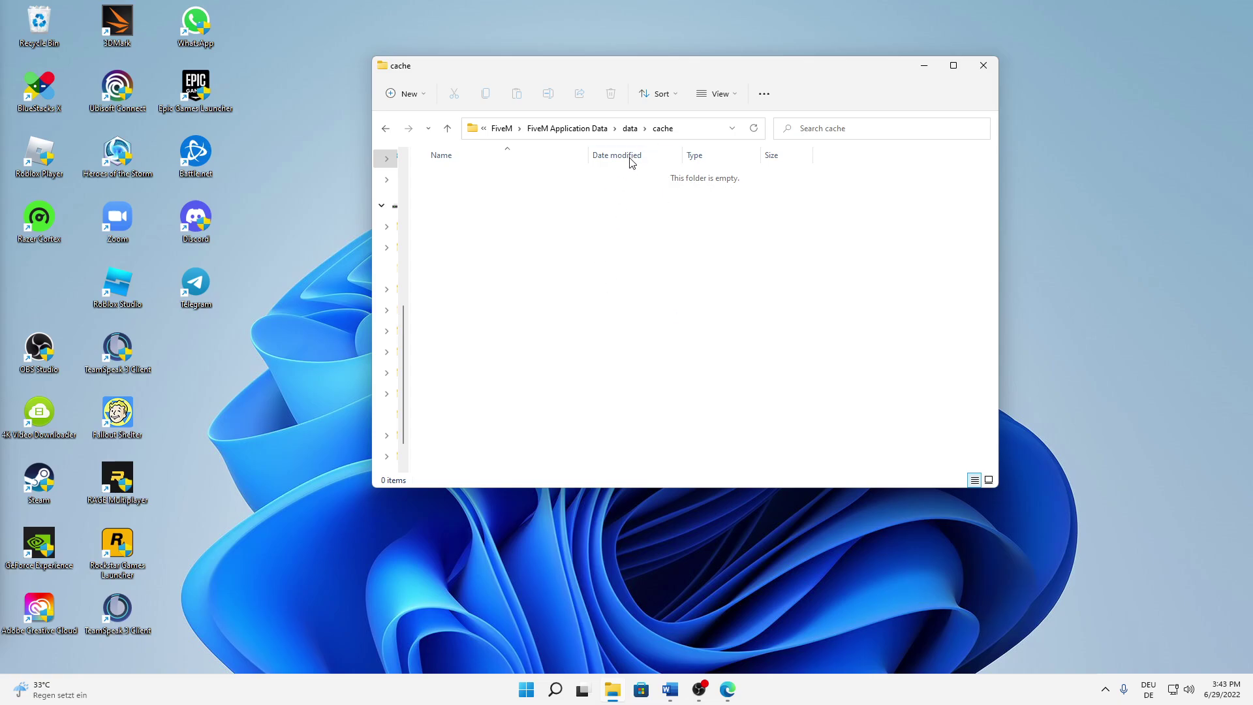
{"action": "left_click", "coordinate": [630, 129]}
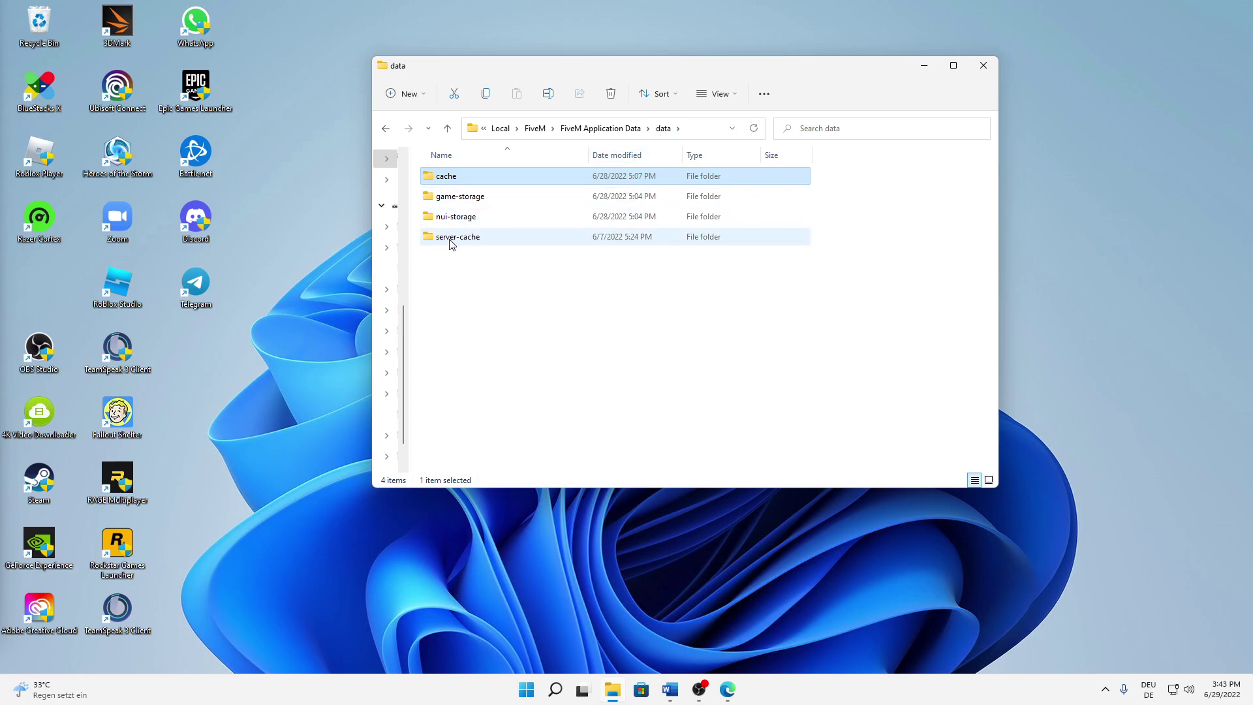
Step: Check that data\server-cache is empty, then return to FiveM Application Data
{"action": "double_click", "coordinate": [451, 240]}
{"action": "left_click_drag", "start_coordinate": [520, 154], "coordinate": [554, 402]}
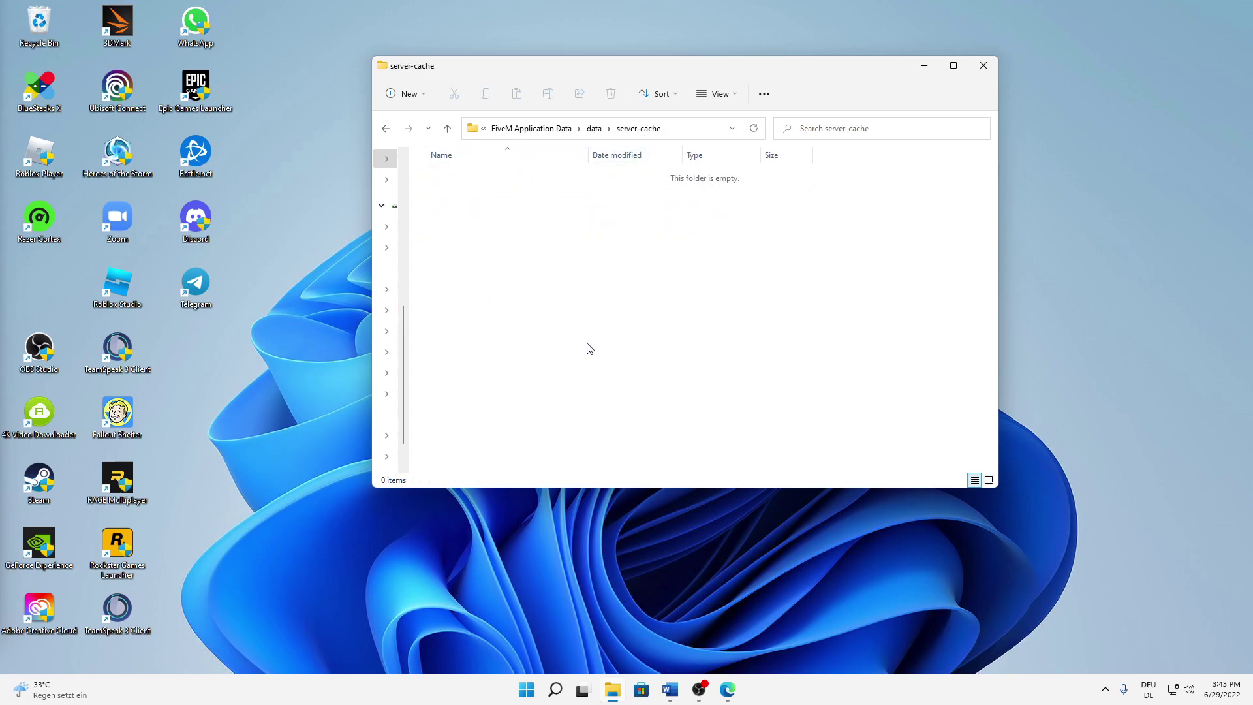
{"action": "left_click_drag", "start_coordinate": [554, 200], "coordinate": [876, 475]}
{"action": "left_click", "coordinate": [595, 128]}
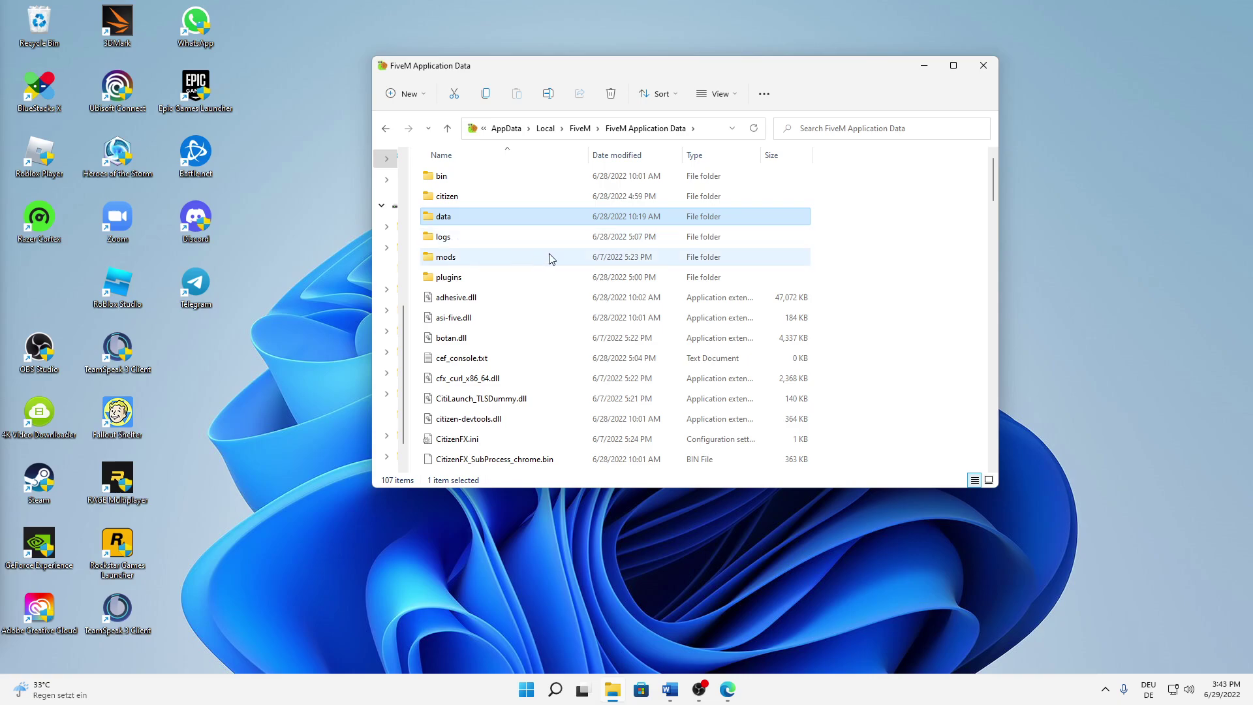
{"action": "double_click", "coordinate": [446, 237]}
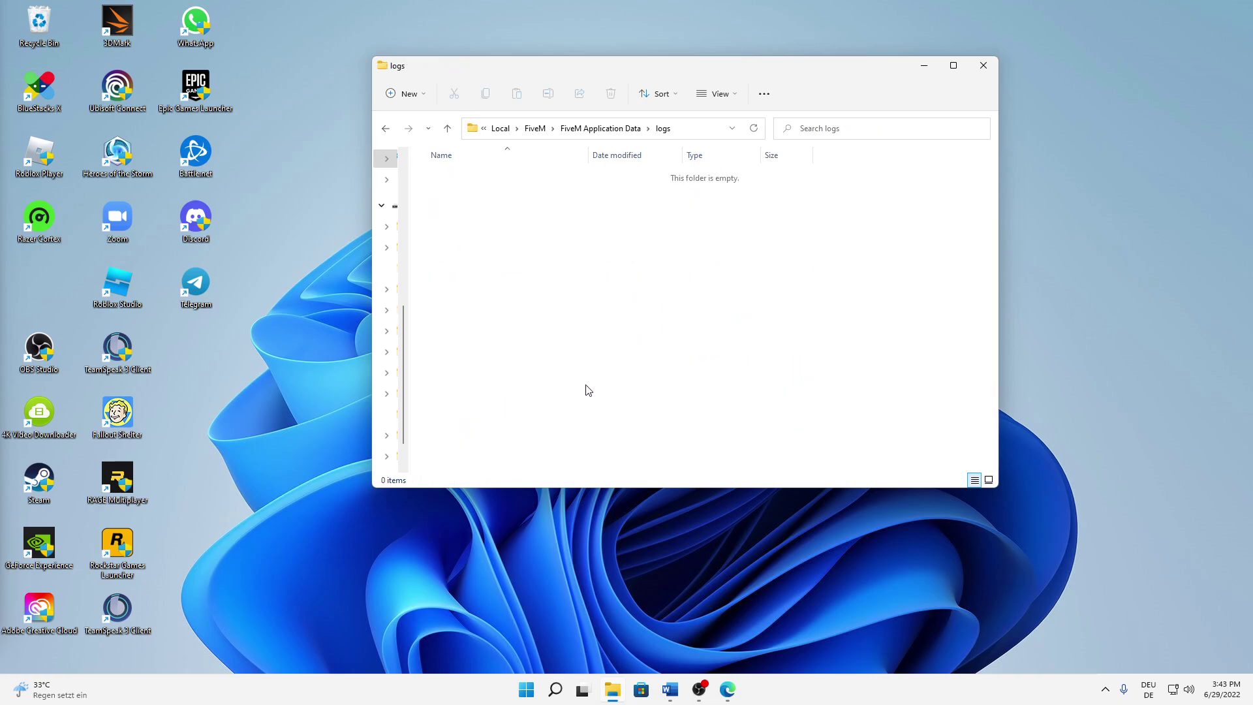
{"action": "left_click_drag", "start_coordinate": [592, 392], "coordinate": [520, 182]}
Step: Return to FiveM Application Data and close the File Explorer window
{"action": "left_click", "coordinate": [600, 127]}
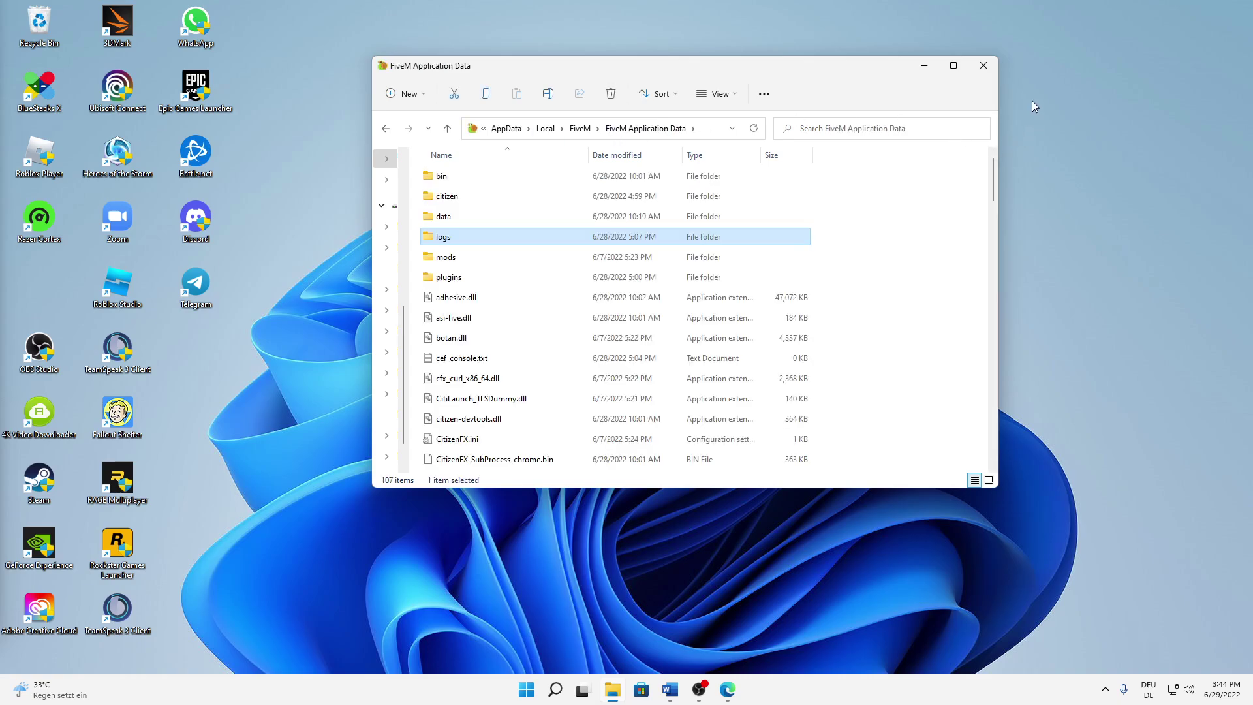
{"action": "left_click", "coordinate": [986, 66]}
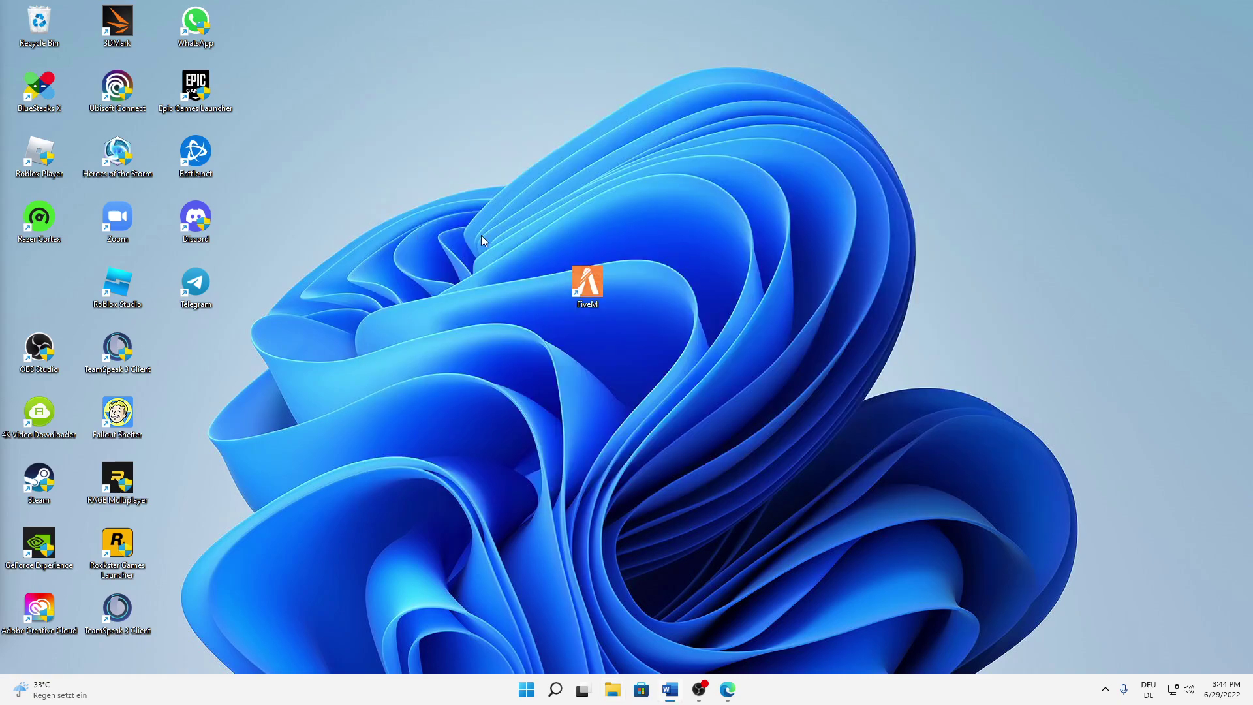